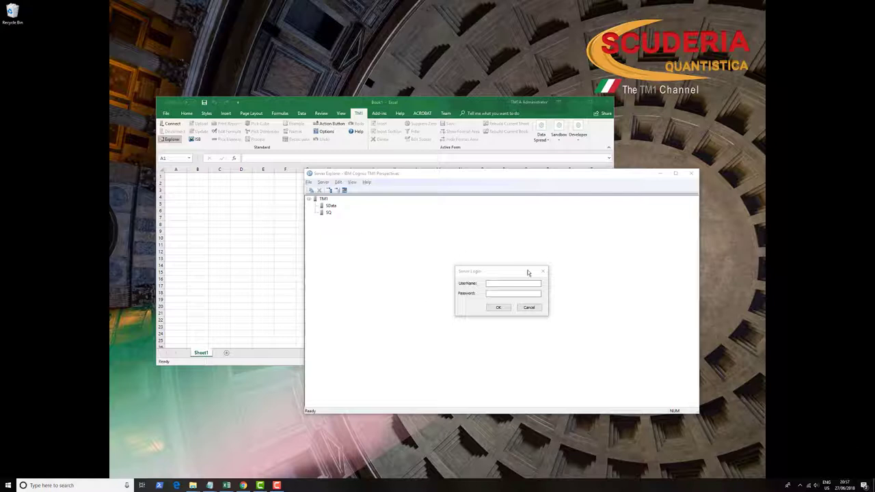
- Log in to the SQ server as admin with the account password
{"action": "left_click", "coordinate": [505, 282]}
{"action": "key", "text": "Tab"}
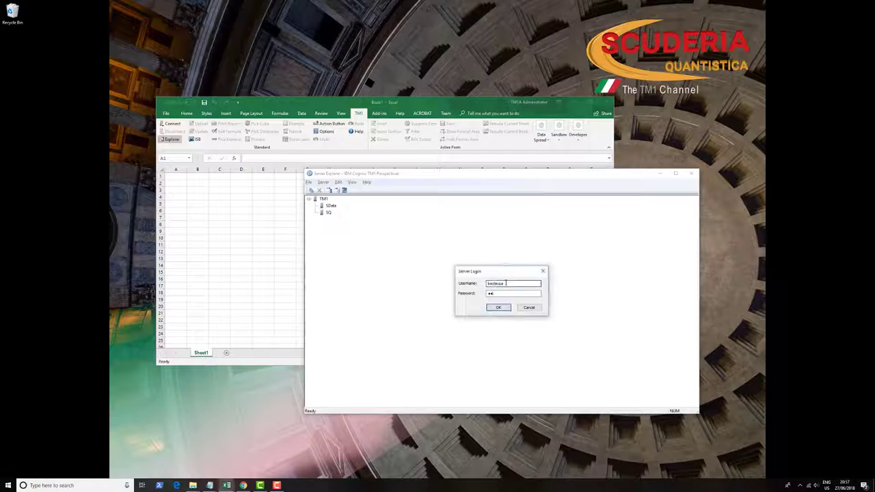
{"action": "key", "text": "Return"}
- Open the Cashflow cube's default view under SQ and recalculate it to show the figures
{"action": "left_click", "coordinate": [287, 194]}
{"action": "double_click", "coordinate": [327, 204]}
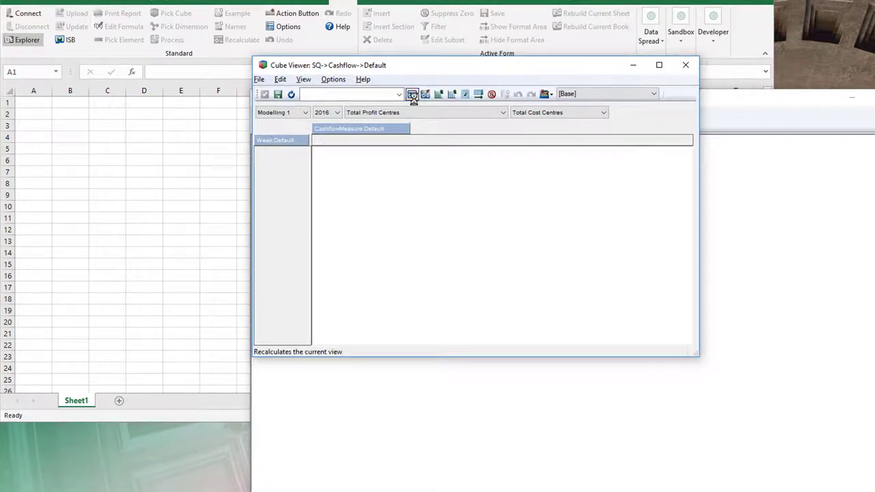
{"action": "left_click", "coordinate": [412, 95]}
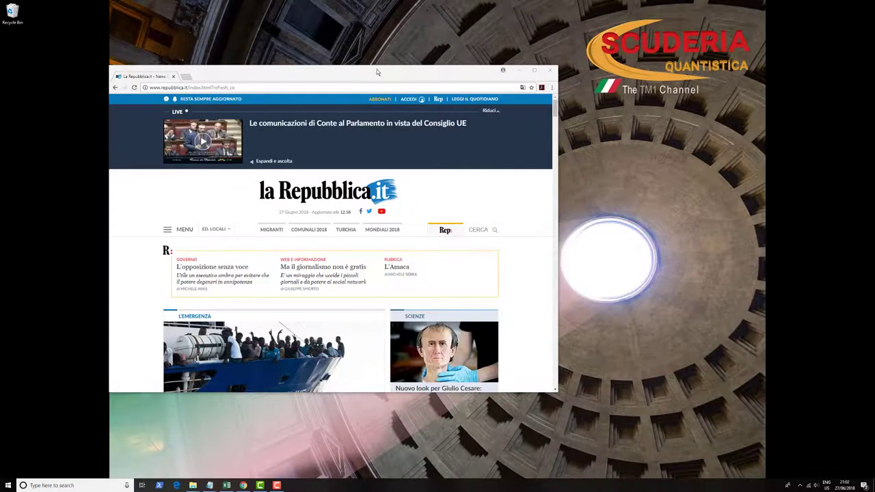
- Snap the la Repubblica Chrome window to the right half, then drag it back to a floating window
{"action": "left_click_drag", "start_coordinate": [377, 71], "coordinate": [874, 111]}
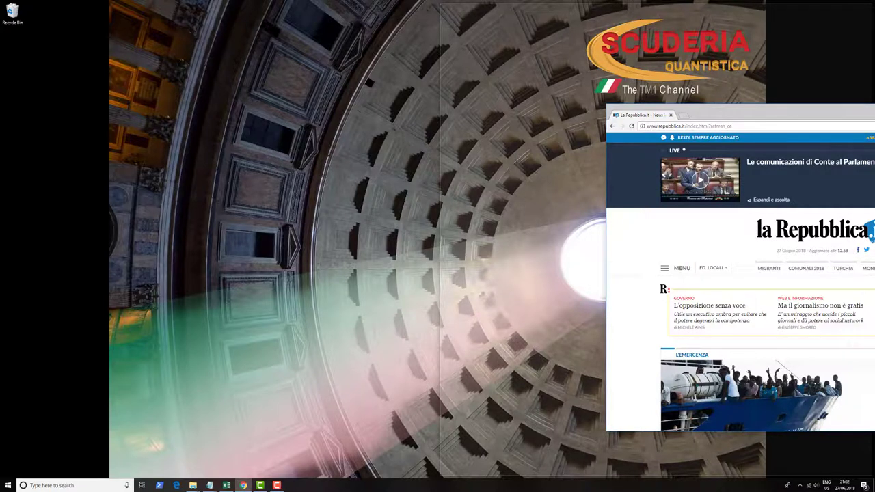
{"action": "left_click_drag", "start_coordinate": [874, 111], "coordinate": [874, 111]}
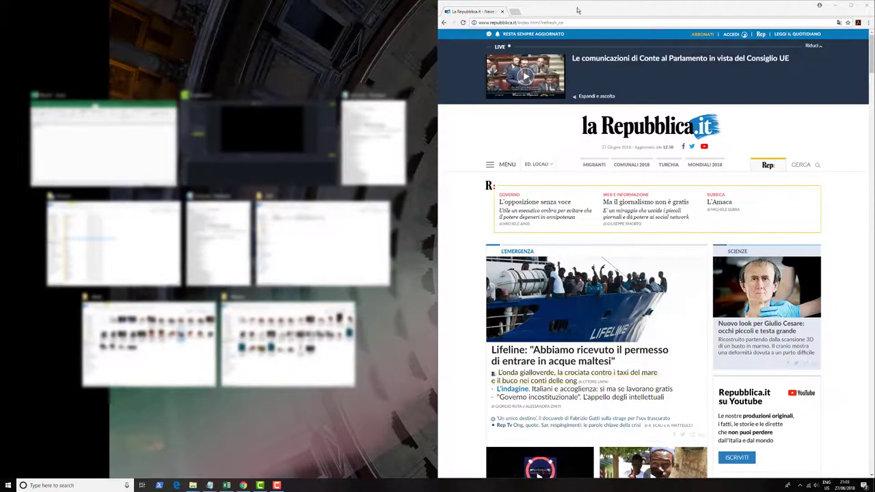
{"action": "left_click_drag", "start_coordinate": [576, 9], "coordinate": [333, 71]}
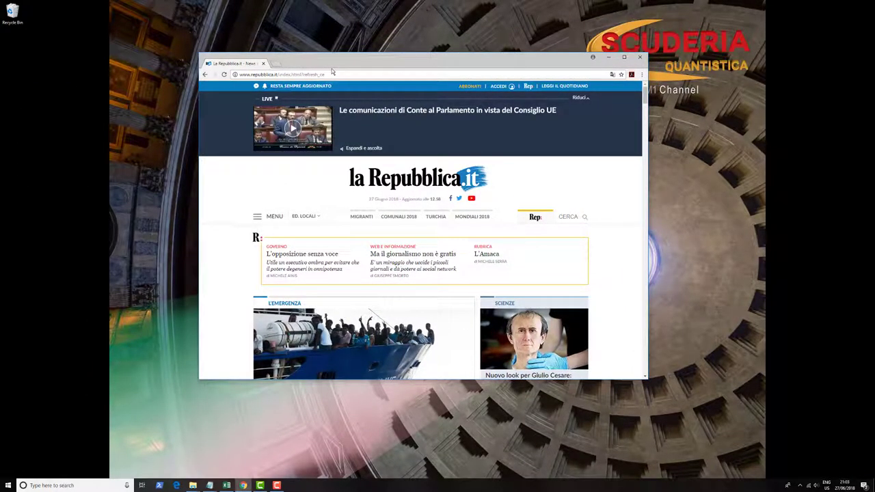
{"action": "key", "text": "super+Right"}
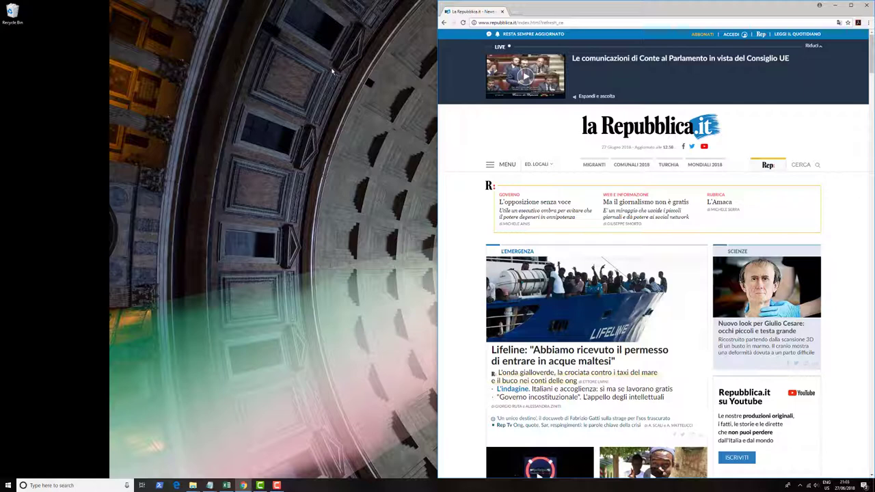
{"action": "key", "text": "super+Left"}
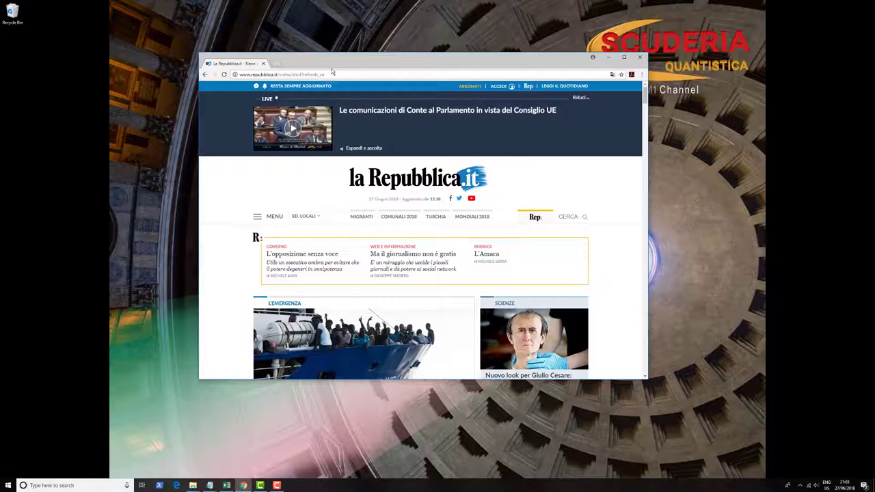
{"action": "key", "text": "super+Left"}
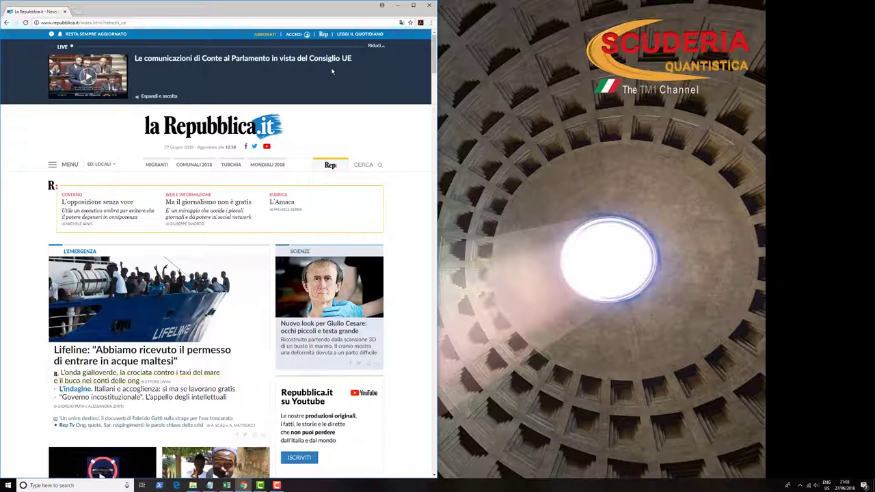
{"action": "key", "text": "super+Up"}
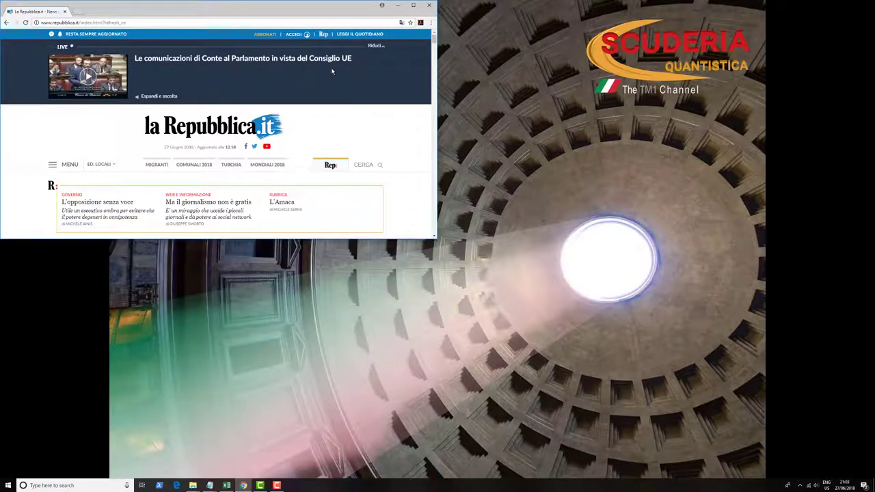
{"action": "key", "text": "super+Up"}
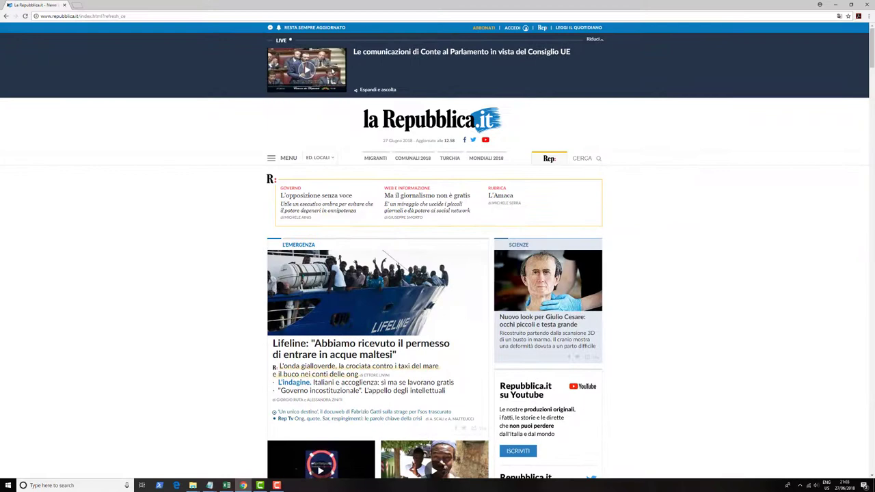
{"action": "key", "text": "super+Down"}
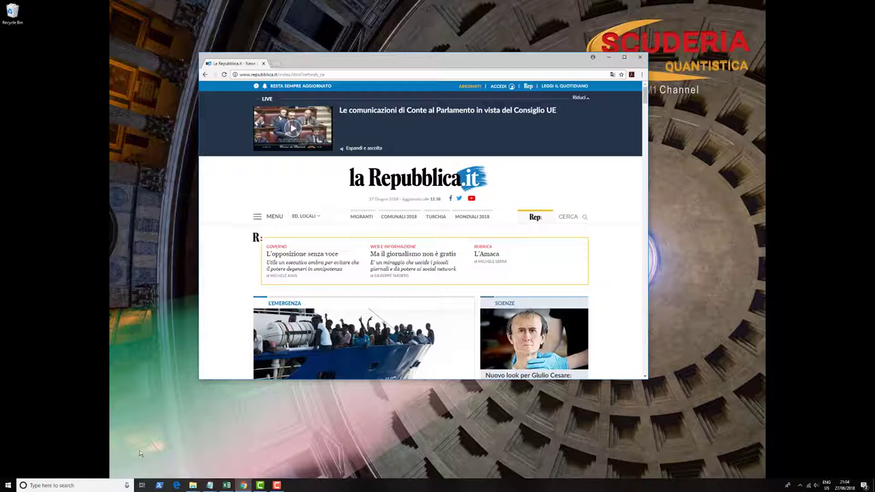
- Search the Windows Start menu for 'ease of access' and open the Ease of Access Center
{"action": "left_click", "coordinate": [8, 485]}
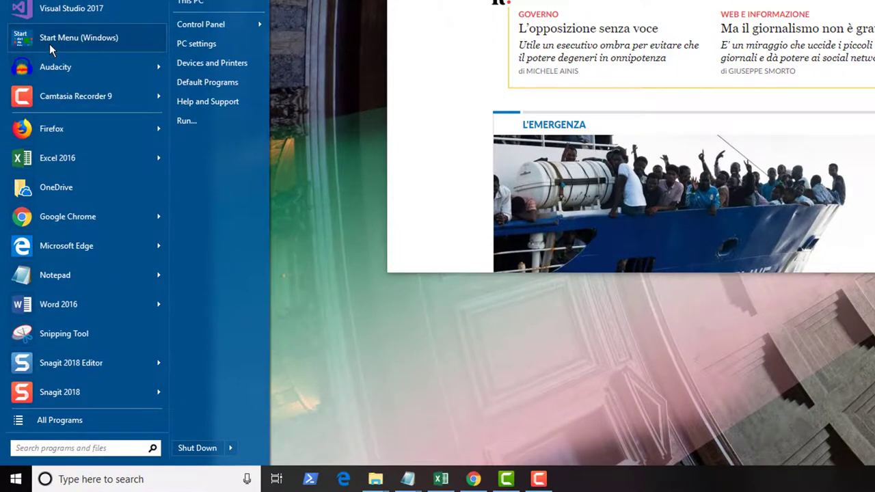
{"action": "left_click", "coordinate": [49, 44]}
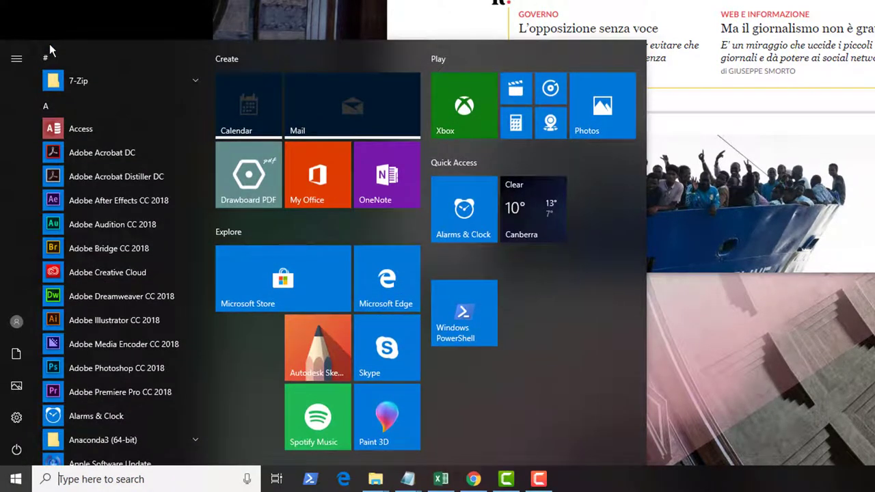
{"action": "type", "text": "ease"}
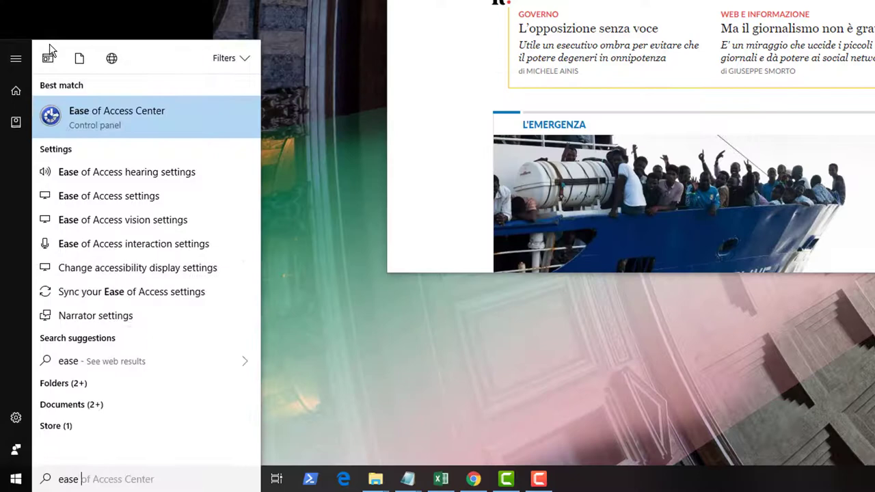
{"action": "type", "text": " of access"}
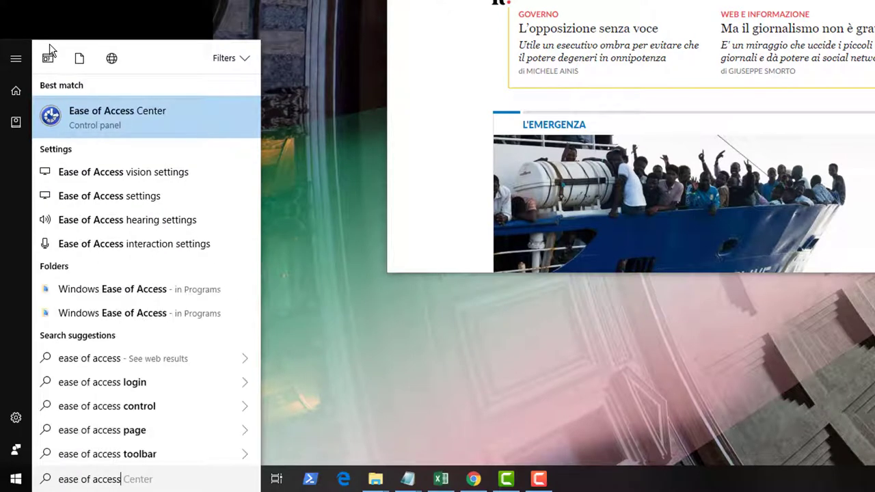
{"action": "left_click", "coordinate": [74, 125]}
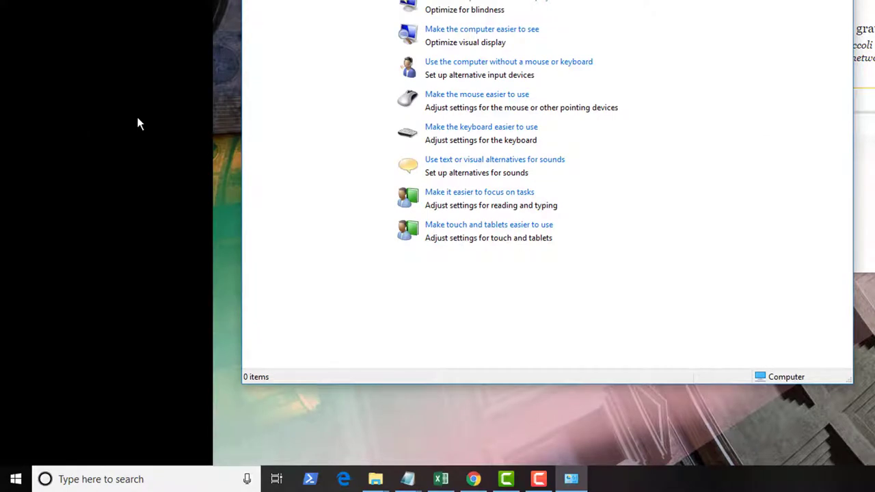
- Open the 'Make the mouse easier to use' settings page
{"action": "left_click", "coordinate": [494, 96]}
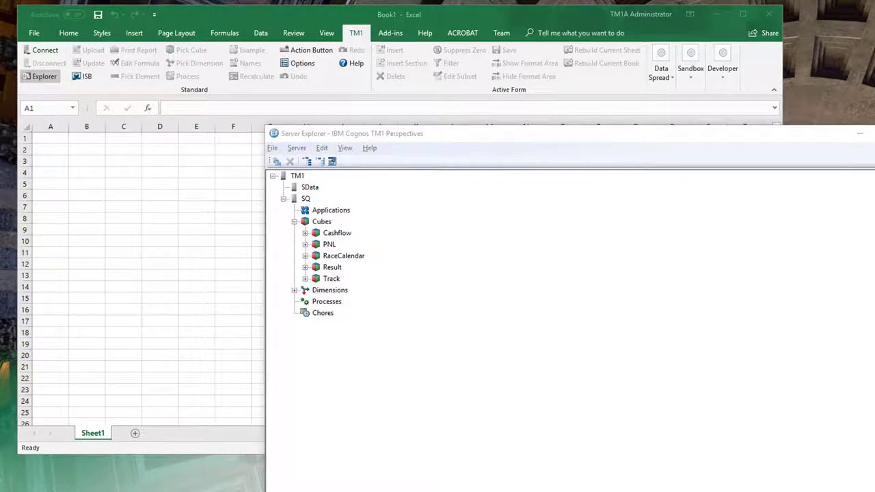
- Open the Cashflow cube, disconnect from all TM1 servers, and reopen TM1 Server Explorer
{"action": "left_click", "coordinate": [335, 234]}
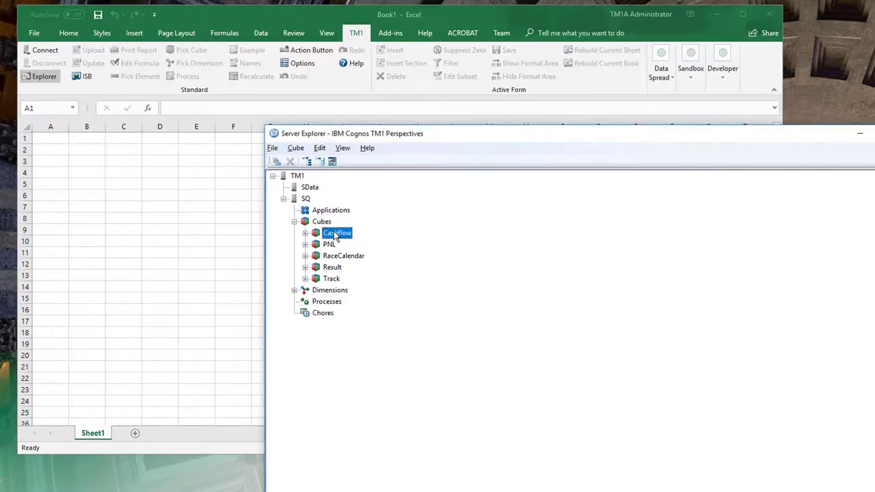
{"action": "double_click", "coordinate": [336, 235]}
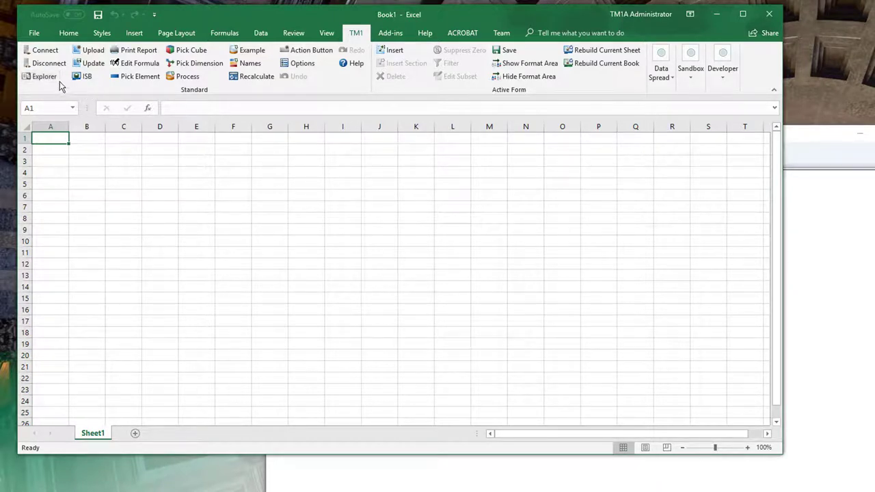
{"action": "left_click", "coordinate": [46, 63]}
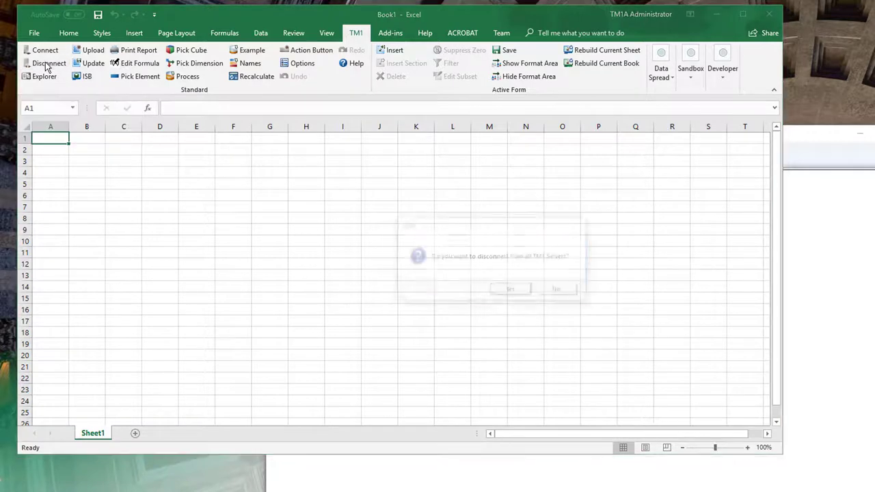
{"action": "left_click", "coordinate": [518, 290]}
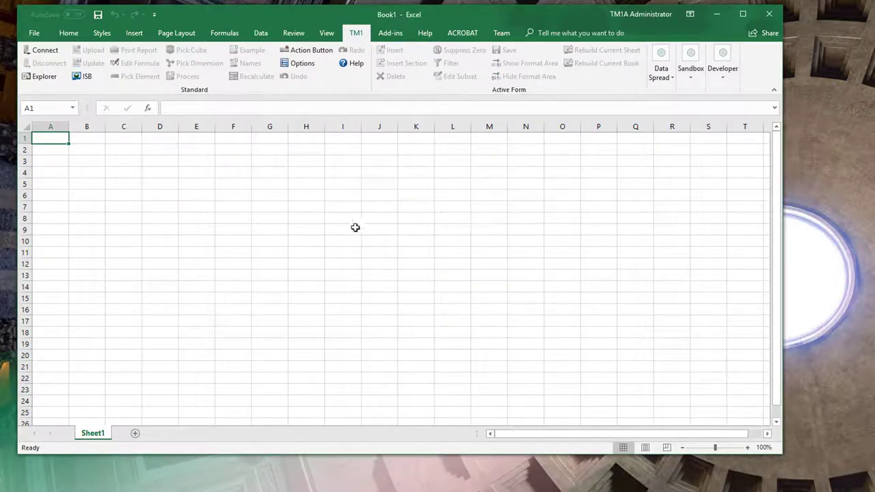
{"action": "left_click", "coordinate": [39, 79]}
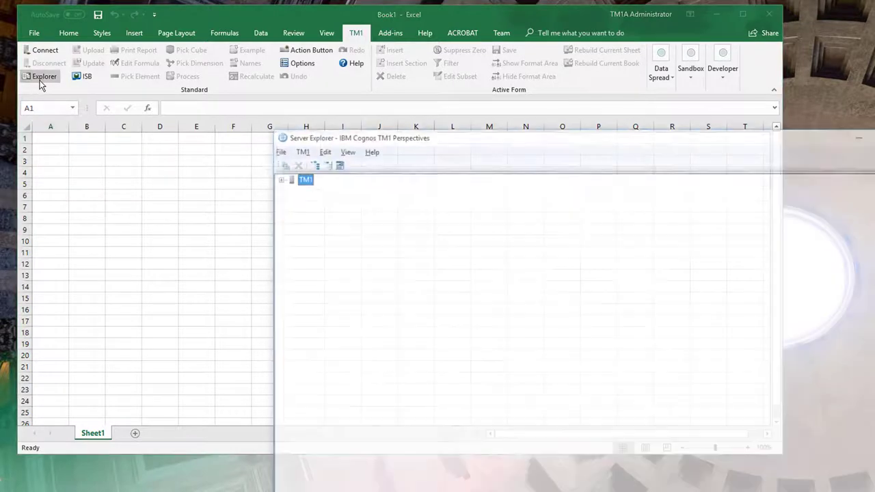
- Log in to SQ, open the Cashflow cube, and launch the CashflowMeasure subset editor
{"action": "left_click", "coordinate": [273, 176]}
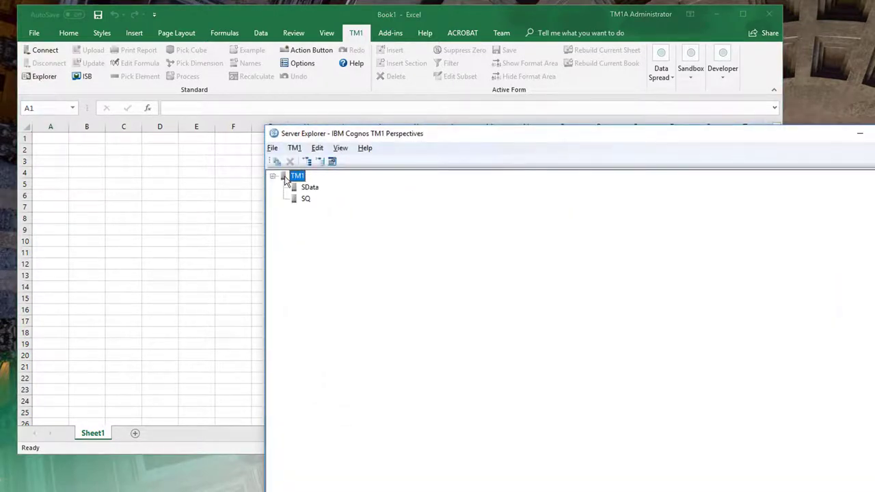
{"action": "double_click", "coordinate": [306, 200]}
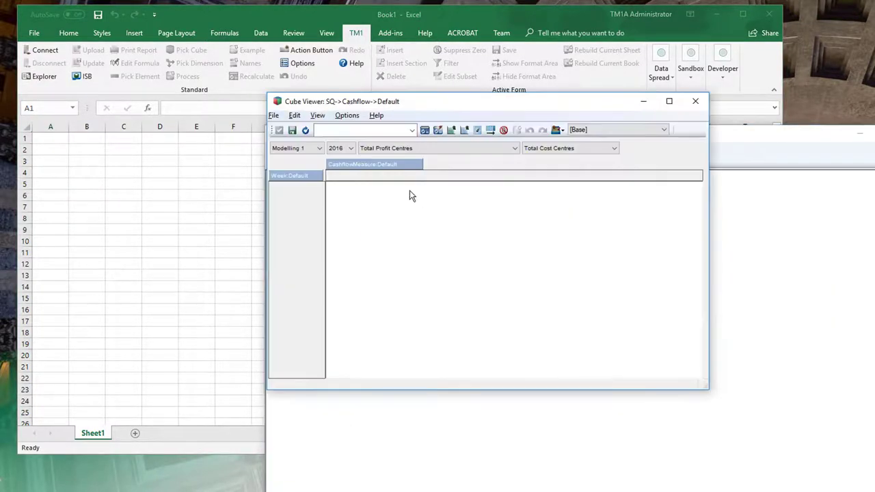
{"action": "double_click", "coordinate": [370, 171]}
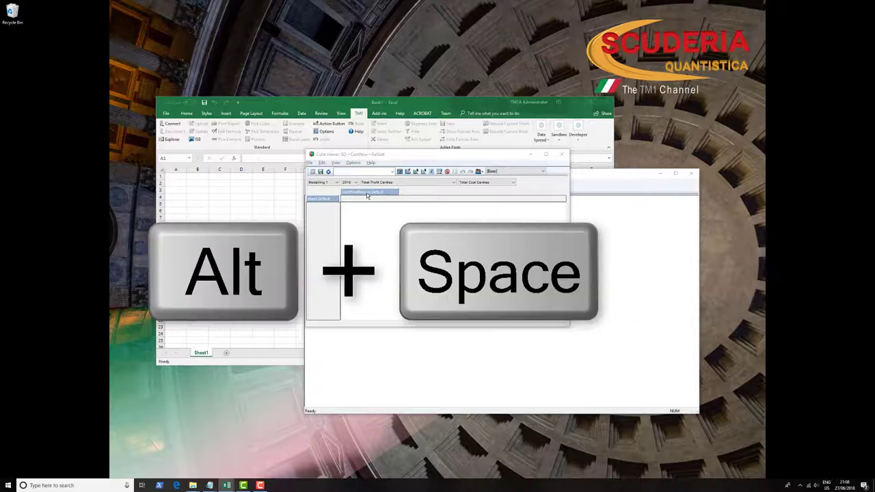
- Bring up the system menu of the off-screen Subset Editor with Alt+Space
{"action": "key", "text": "alt+space"}
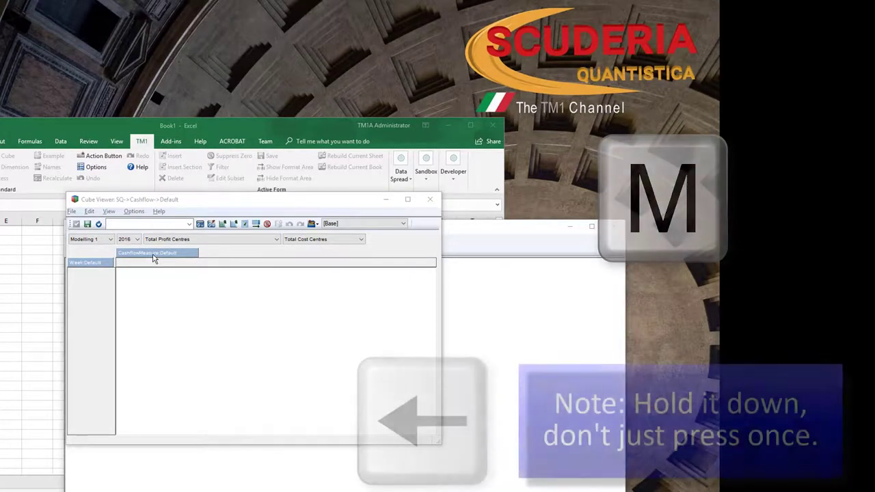
- Nudge the CashflowMeasure Subset Editor left into view, position it over the cube viewer, and accept it
{"action": "key", "text": "Left"}
{"action": "key", "text": "Left"}
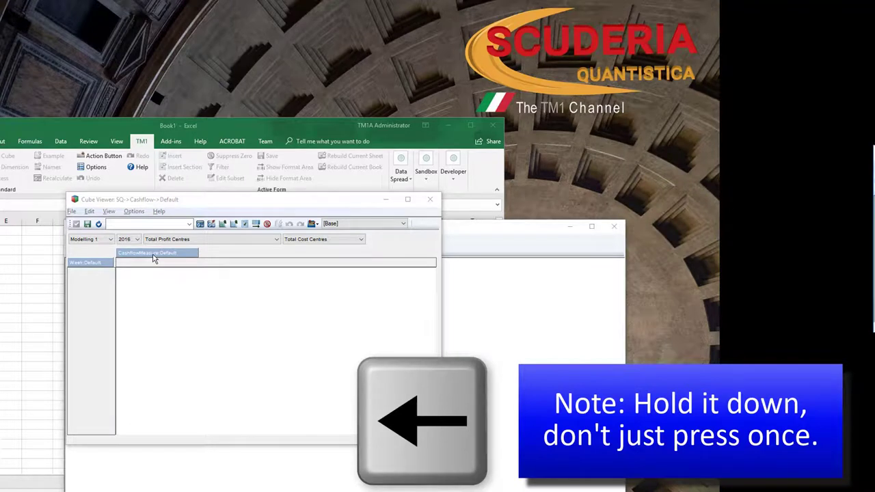
{"action": "key", "text": "Left"}
{"action": "key", "text": "Left"}
{"action": "key", "text": "Left"}
{"action": "key", "text": "Left"}
{"action": "key", "text": "Left"}
{"action": "key", "text": "Left"}
{"action": "key", "text": "Left"}
{"action": "key", "text": "Left"}
{"action": "key", "text": "Left"}
{"action": "key", "text": "Left"}
{"action": "key", "text": "Left"}
{"action": "key", "text": "Left"}
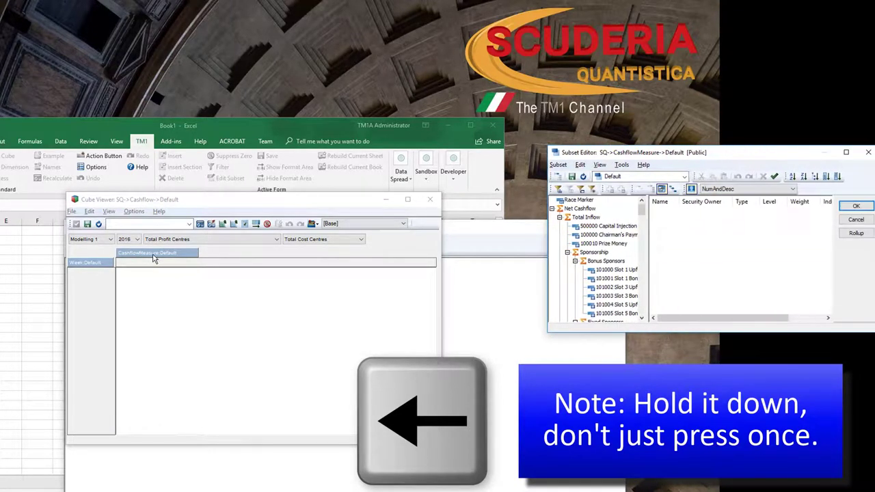
{"action": "key", "text": "Left"}
{"action": "key", "text": "Left"}
{"action": "key", "text": "Left"}
{"action": "key", "text": "Left"}
{"action": "key", "text": "Left"}
{"action": "key", "text": "Left"}
{"action": "key", "text": "Left"}
{"action": "key", "text": "Left"}
{"action": "key", "text": "Left"}
{"action": "key", "text": "Left"}
{"action": "key", "text": "Left"}
{"action": "key", "text": "Left"}
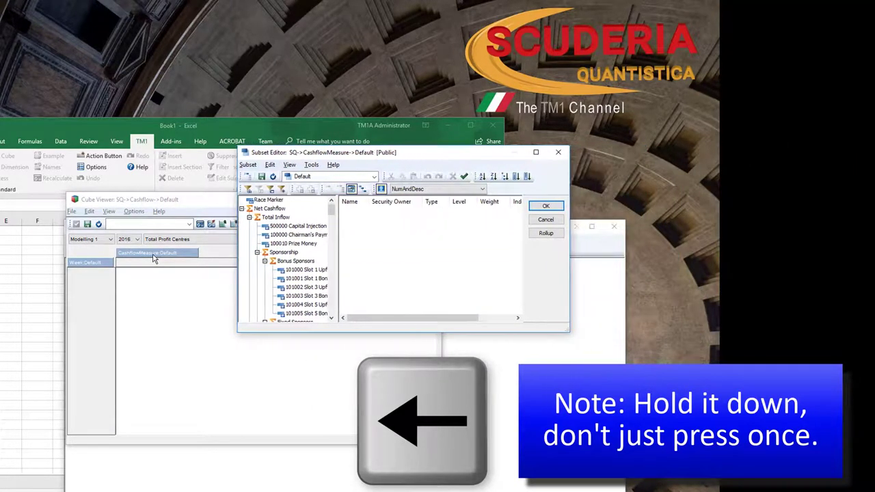
{"action": "key", "text": "Left"}
{"action": "key", "text": "Left"}
{"action": "key", "text": "Left"}
{"action": "key", "text": "Left"}
{"action": "key", "text": "Left"}
{"action": "key", "text": "Left"}
{"action": "key", "text": "Left"}
{"action": "key", "text": "Left"}
{"action": "key", "text": "Left"}
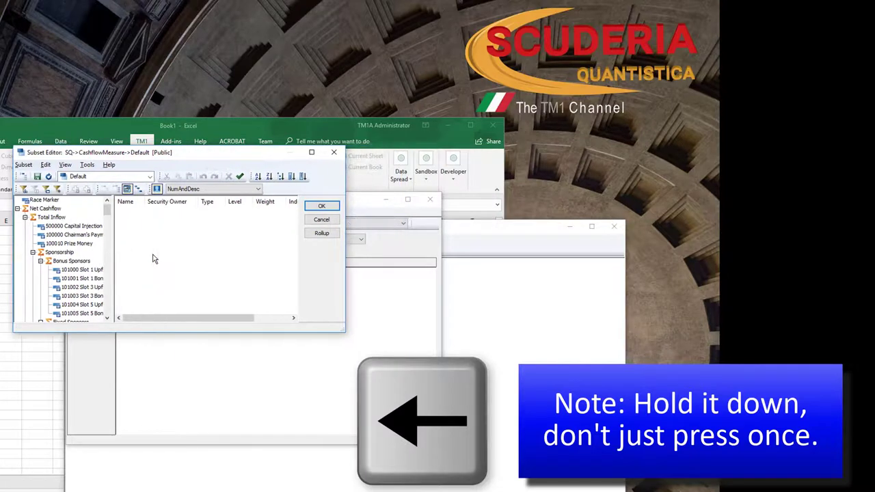
{"action": "mouse_move", "coordinate": [205, 153]}
{"action": "left_mouse_down"}
{"action": "mouse_move", "coordinate": [294, 205]}
{"action": "mouse_move", "coordinate": [206, 113]}
{"action": "left_mouse_up"}
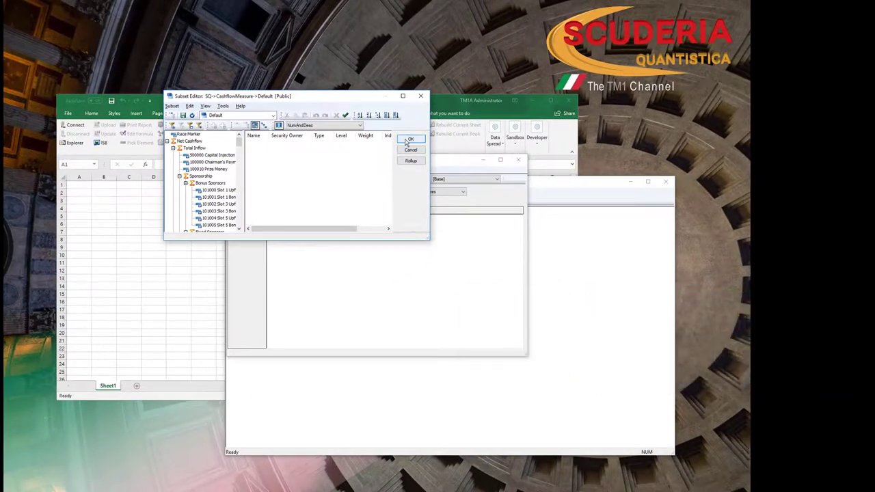
{"action": "left_click", "coordinate": [405, 142]}
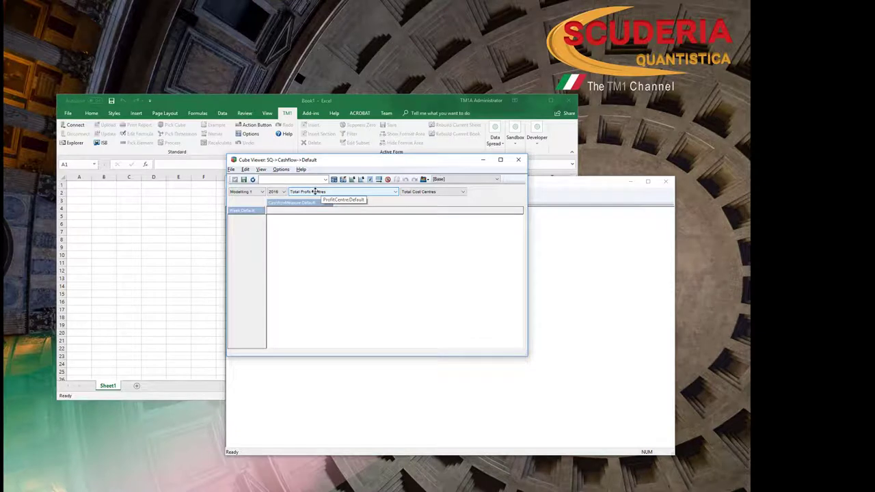
- Open the ProfitCentre subset editor, then close Server Explorer and Excel
{"action": "double_click", "coordinate": [313, 191]}
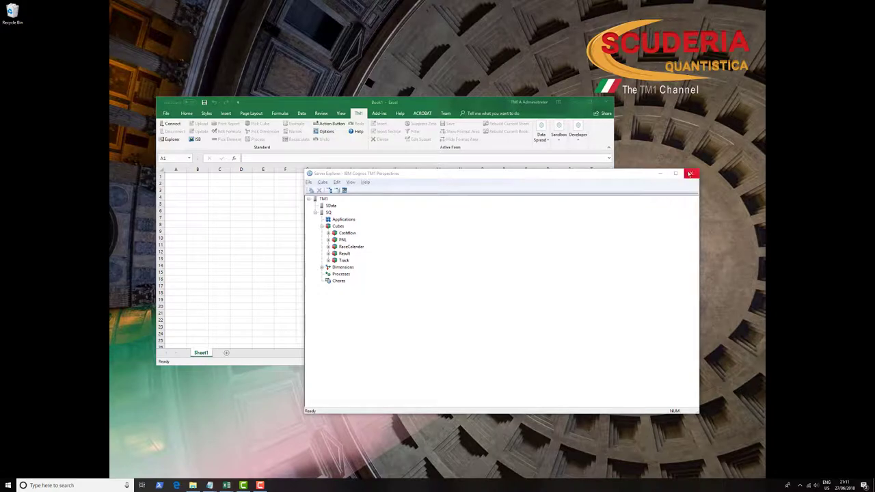
{"action": "left_click", "coordinate": [691, 173]}
{"action": "left_click", "coordinate": [606, 103]}
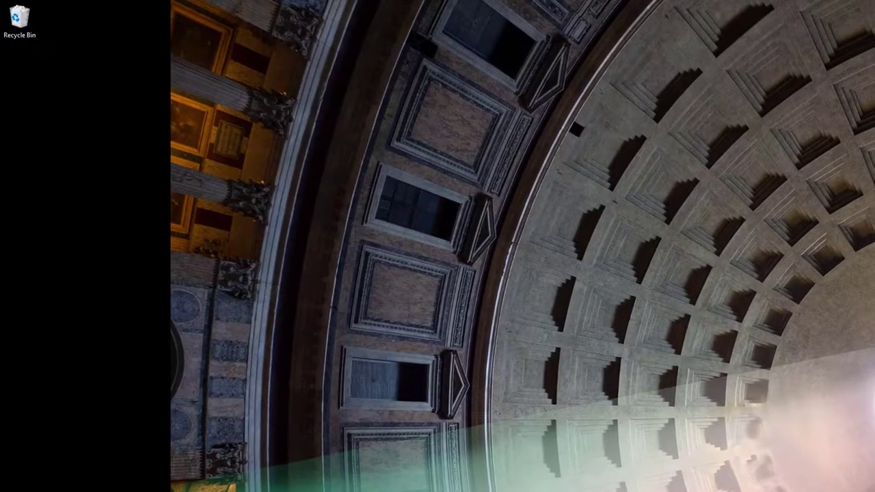
- Open File Explorer at %appdata%, the Roaming application-data folder
{"action": "left_click", "coordinate": [193, 485]}
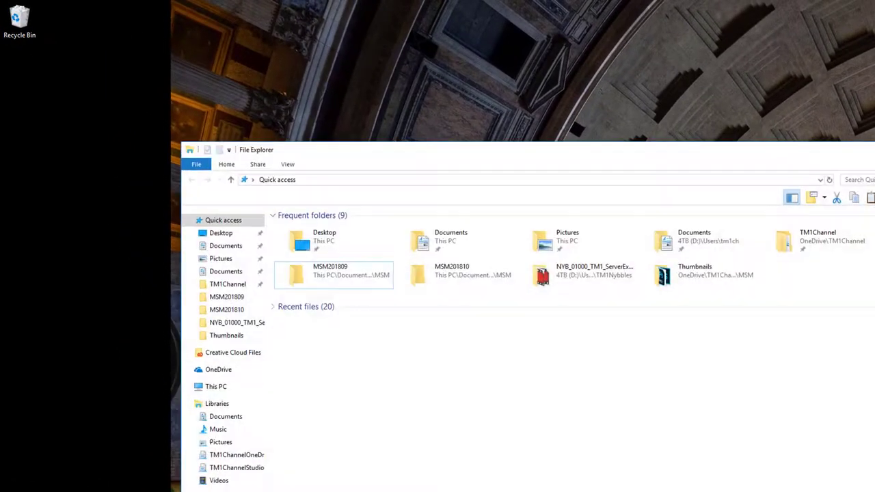
{"action": "left_click", "coordinate": [310, 181]}
{"action": "type", "text": "%"}
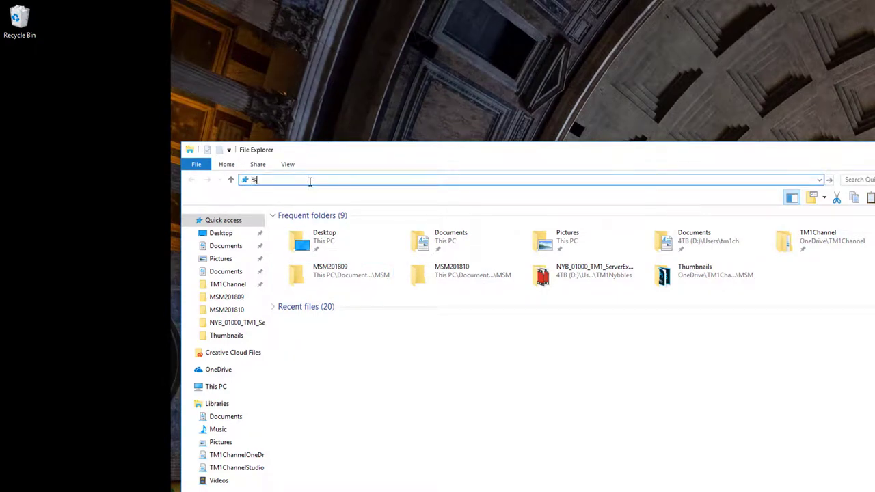
{"action": "type", "text": "appda"}
{"action": "type", "text": "ta"}
{"action": "type", "text": "%"}
{"action": "key", "text": "Return"}
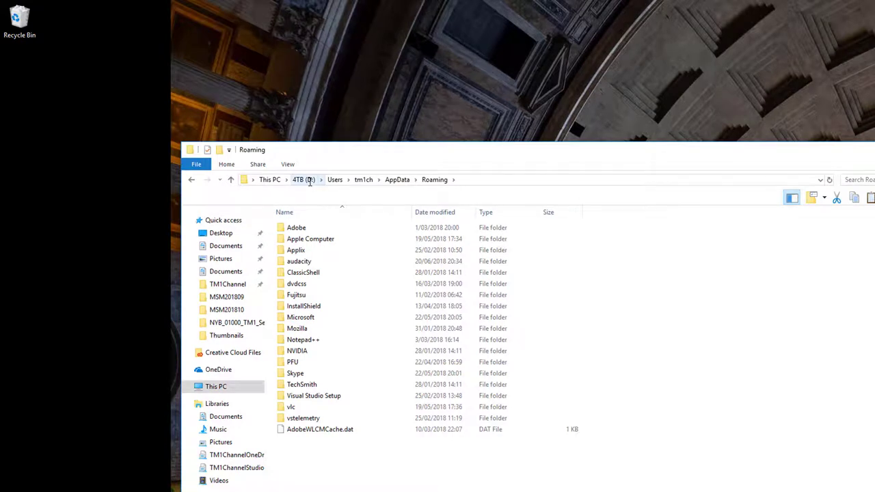
- Open the Applix TM1 folder under AppData\Roaming and select tm1p.ini
{"action": "double_click", "coordinate": [307, 251]}
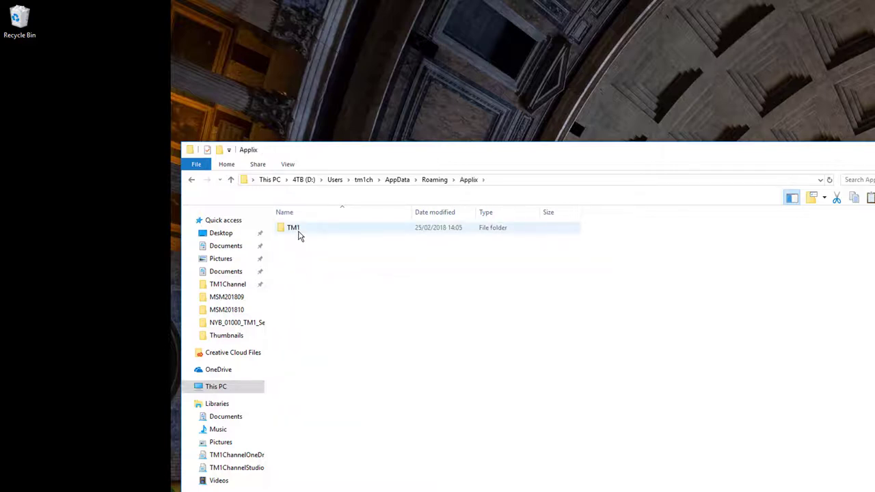
{"action": "mouse_move", "coordinate": [293, 228]}
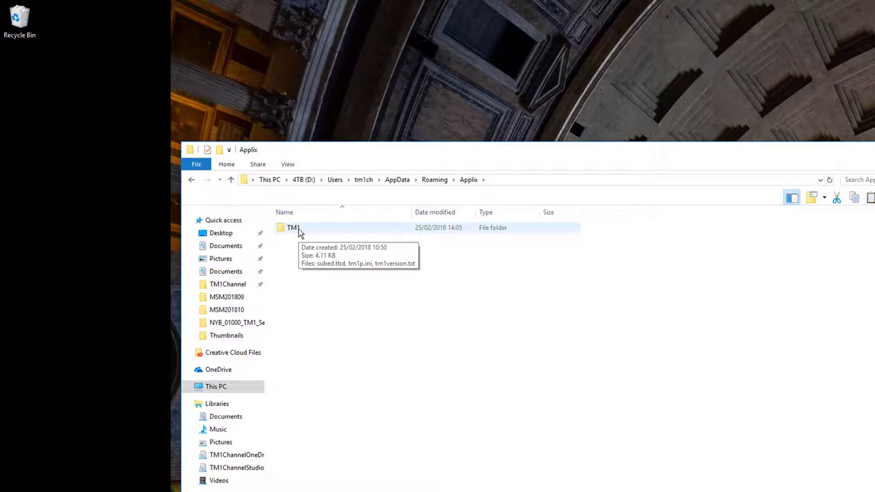
{"action": "double_click", "coordinate": [298, 233]}
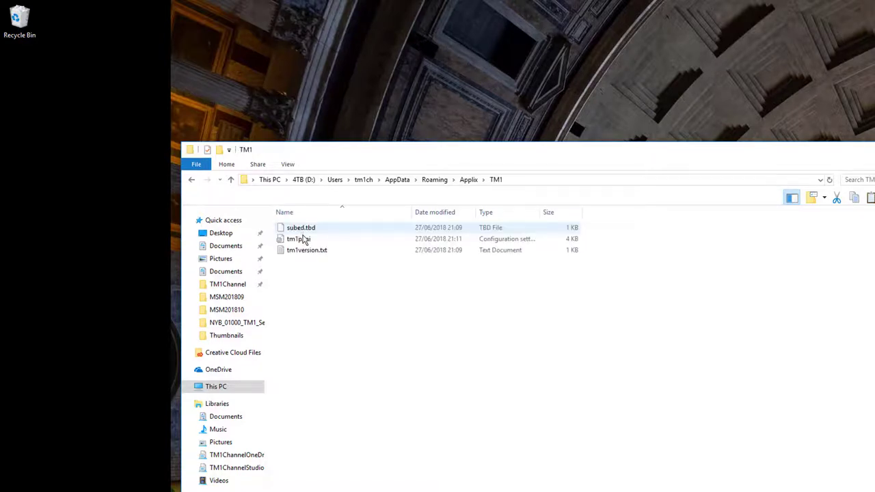
{"action": "left_click", "coordinate": [299, 240]}
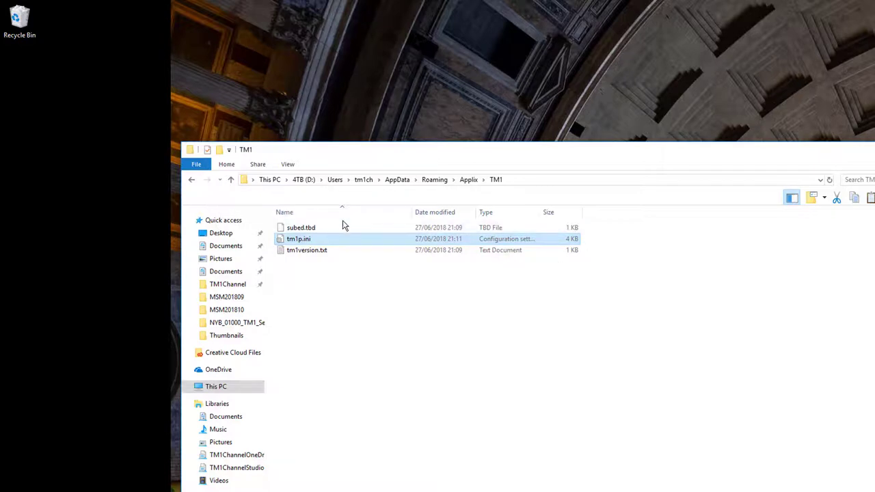
- Show file name extensions, then reselect tm1p.ini and dismiss its context menu
{"action": "left_click", "coordinate": [288, 164]}
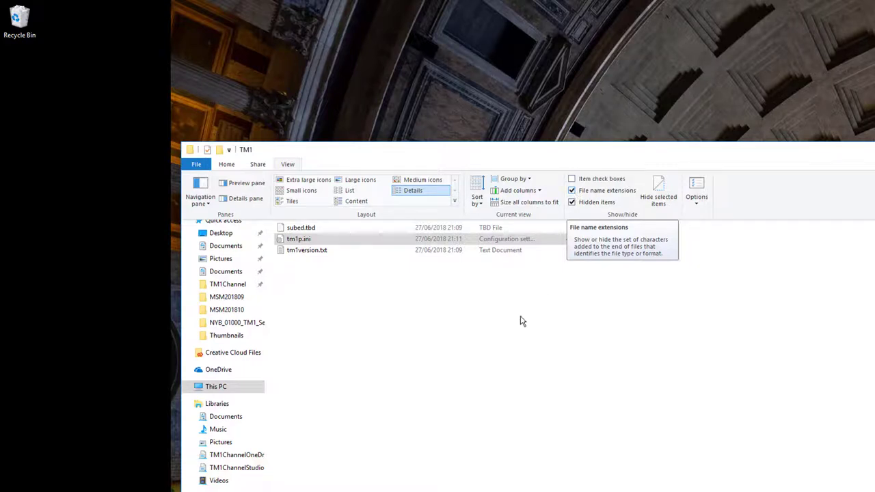
{"action": "left_click", "coordinate": [346, 238]}
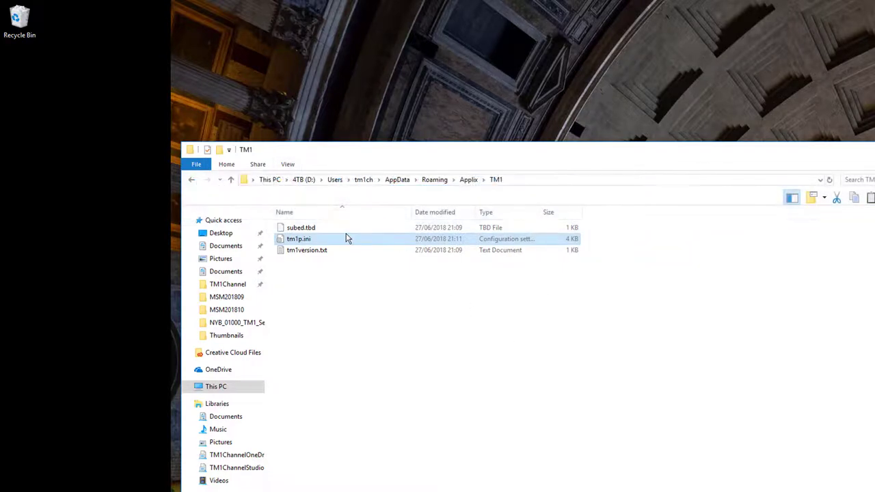
{"action": "right_click", "coordinate": [311, 240]}
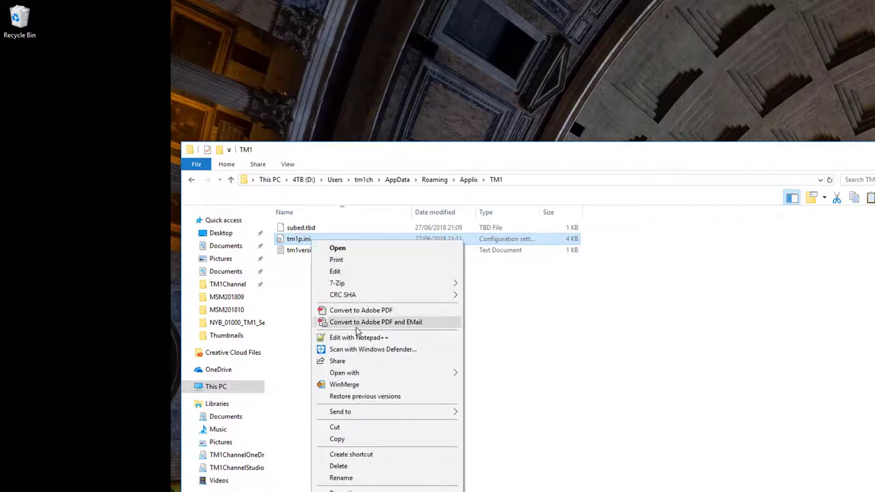
{"action": "left_click", "coordinate": [305, 239]}
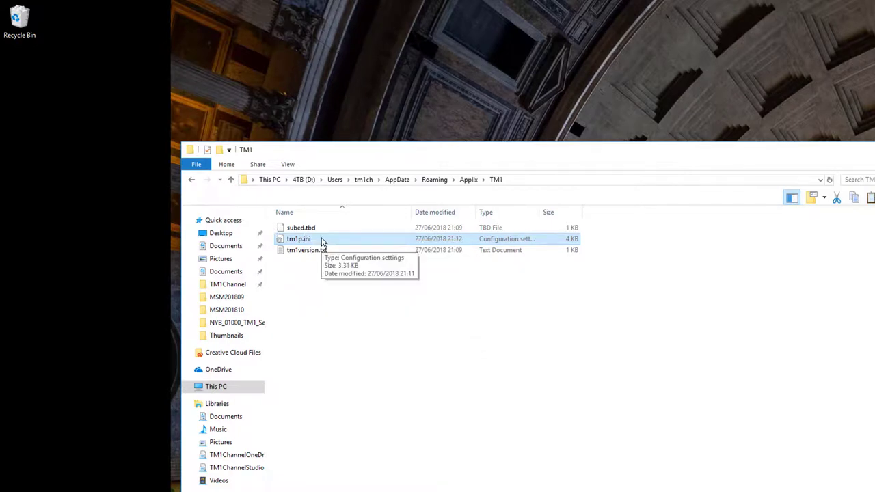
- Open tm1p.ini in Notepad and locate the MainWindowLayoutInfo and SubsetWindowLayoutInfo lines
{"action": "double_click", "coordinate": [323, 241]}
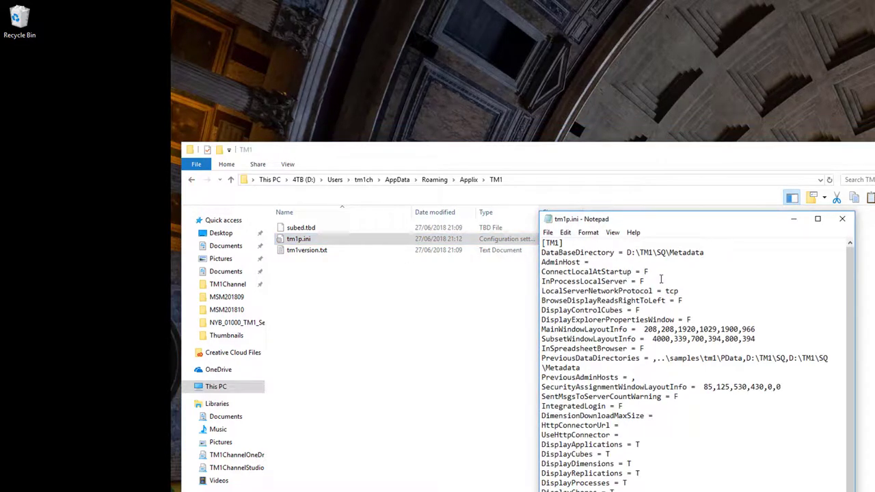
{"action": "left_click", "coordinate": [548, 233]}
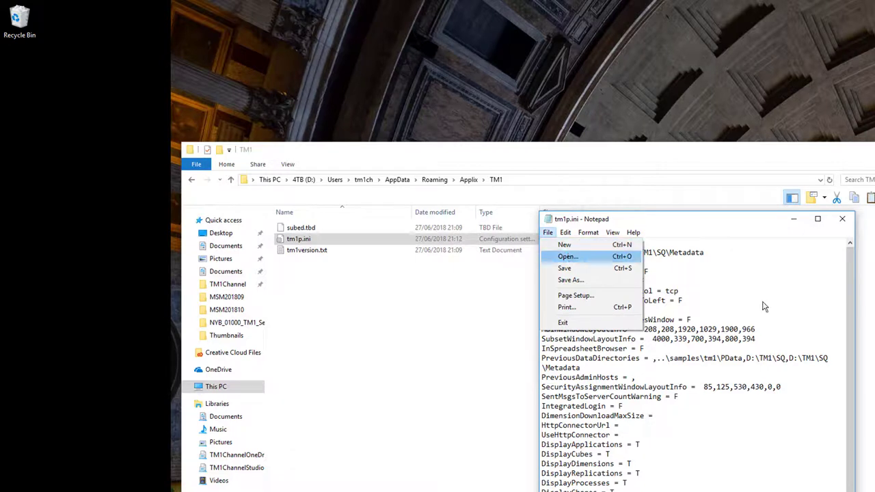
{"action": "left_click", "coordinate": [698, 367]}
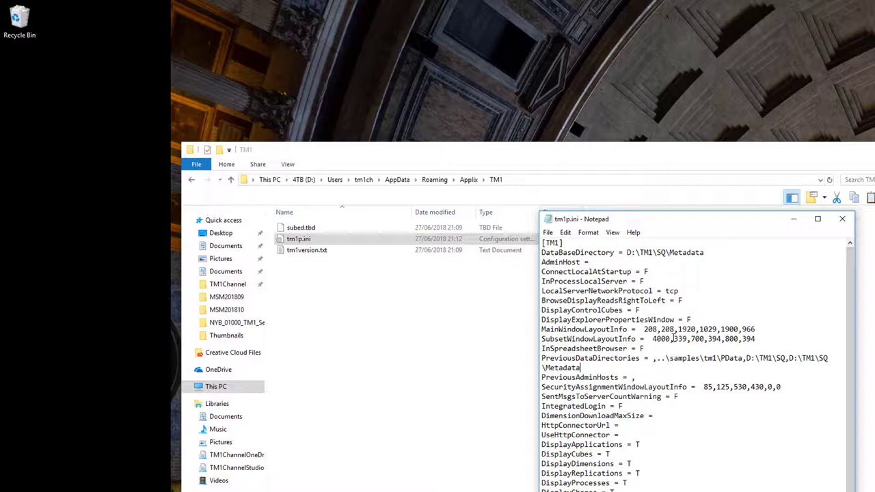
{"action": "left_click", "coordinate": [666, 338]}
- Delete the MainWindowLayoutInfo and SubsetWindowLayoutInfo lines from tm1p.ini
{"action": "left_click", "coordinate": [641, 329]}
{"action": "key", "text": "Home"}
{"action": "key", "text": "shift+End"}
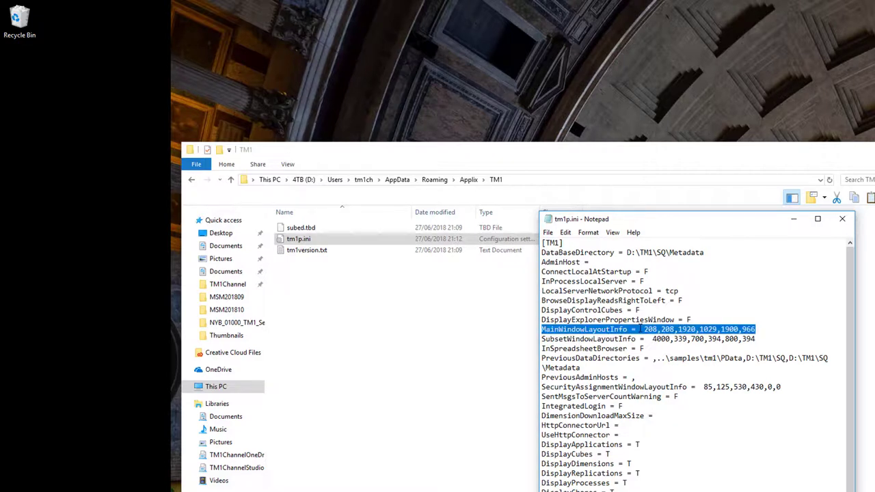
{"action": "key", "text": "shift+Down"}
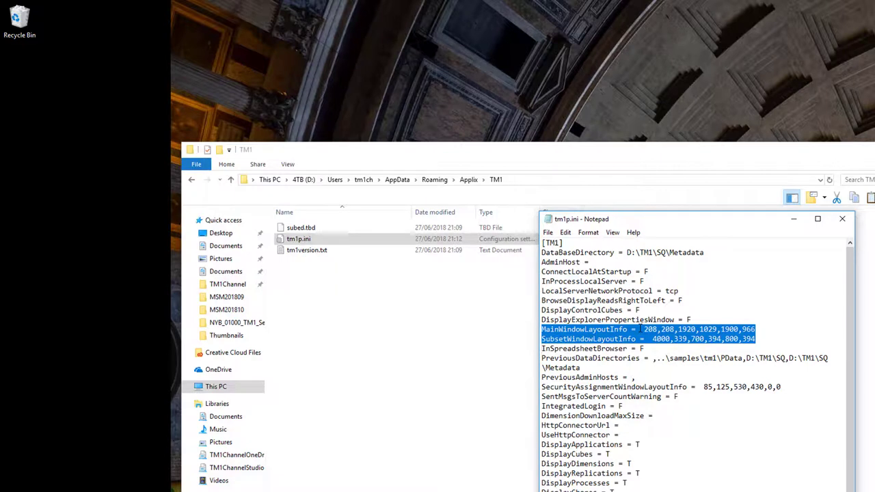
{"action": "key", "text": "Delete"}
{"action": "key", "text": "Down"}
{"action": "key", "text": "Down"}
{"action": "key", "text": "Down"}
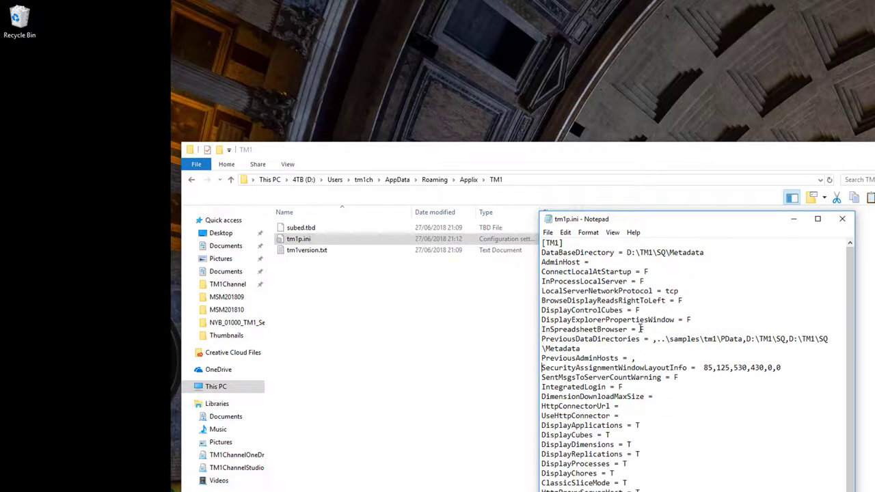
- Delete the SecurityAssignmentWindowLayoutInfo line, then save and close tm1p.ini
{"action": "key", "text": "shift+Down"}
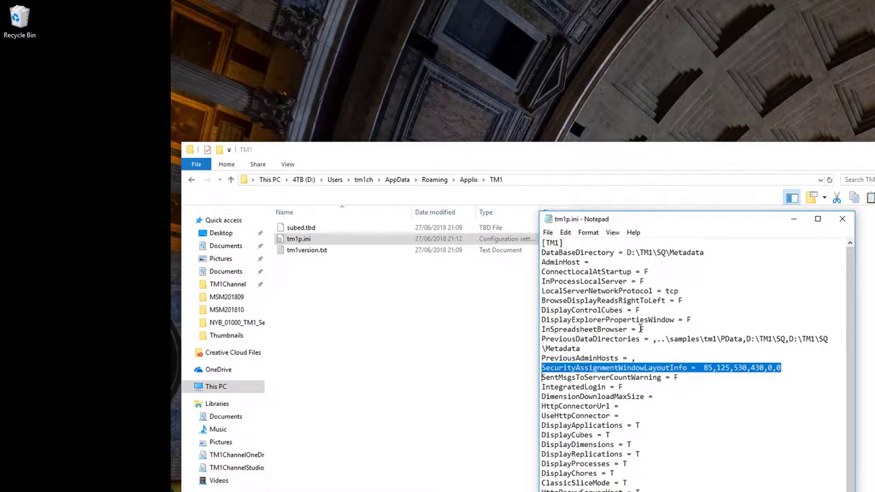
{"action": "key", "text": "Delete"}
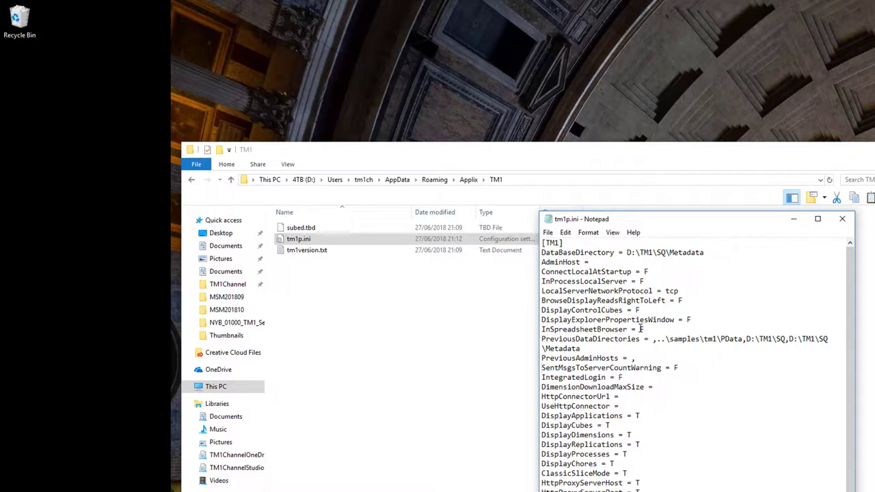
{"action": "scroll", "coordinate": [641, 329], "scroll_direction": "down", "scroll_amount": 6}
{"action": "key", "text": "Page_Up"}
{"action": "left_click", "coordinate": [846, 226]}
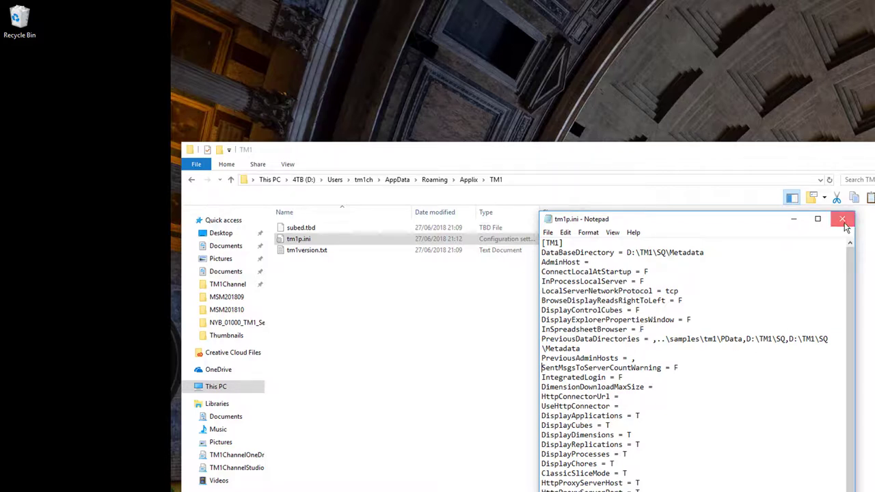
{"action": "left_click", "coordinate": [652, 385]}
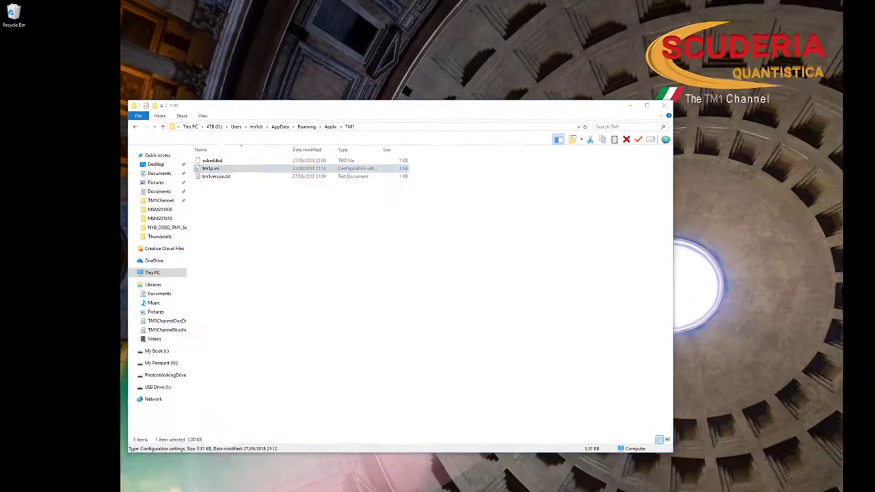
- Reopen the CashflowMeasure subset editor from the Cube Viewer, confirming it appears on-screen, and close it with OK
{"action": "key", "text": "super"}
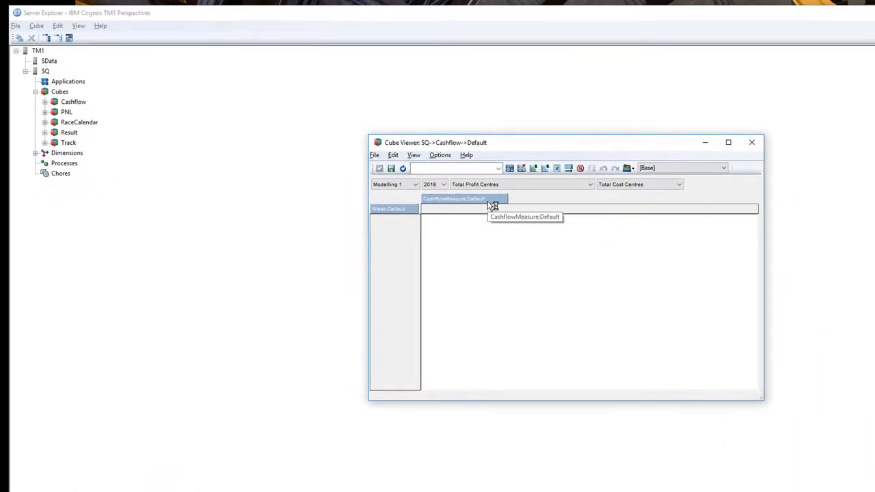
{"action": "double_click", "coordinate": [492, 205]}
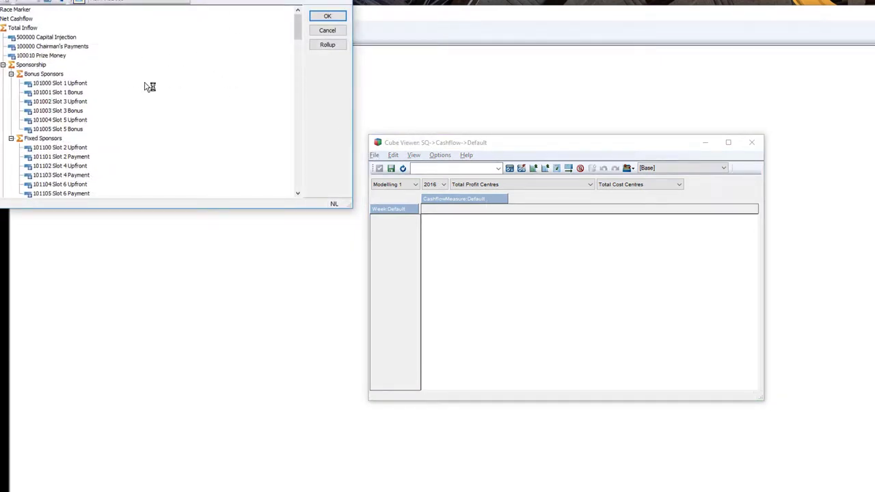
{"action": "left_click", "coordinate": [328, 17]}
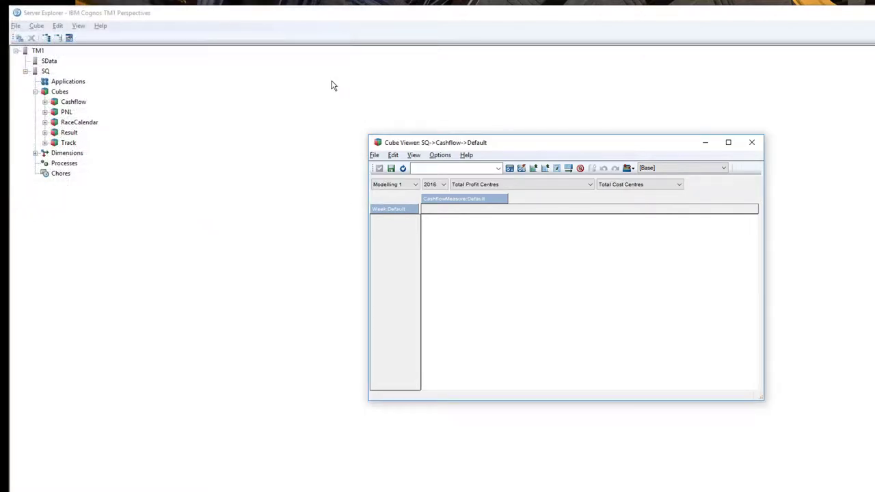